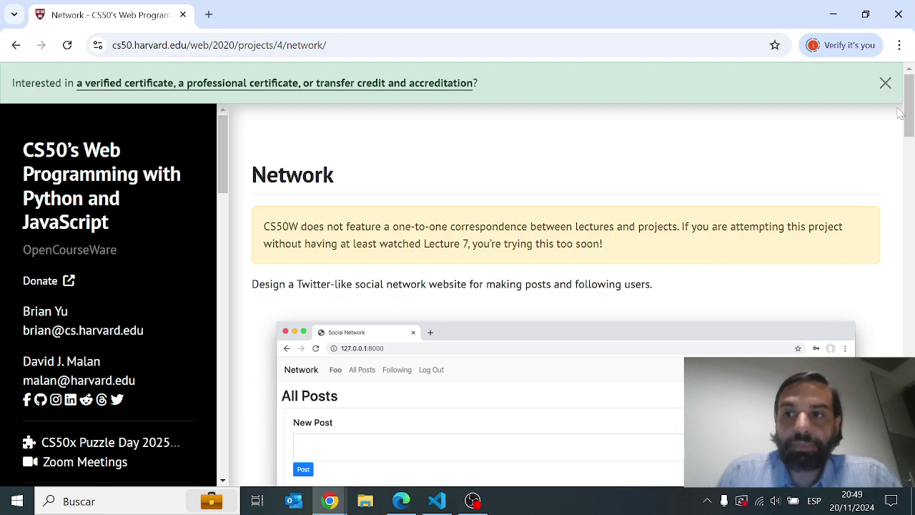
Leave the Network spec and reload the app's localhost login page in Edge.
mouse_move(908, 108)
left_mouse_down()
mouse_move(908, 318)
mouse_move(908, 274)
left_mouse_up()
left_click(437, 501)
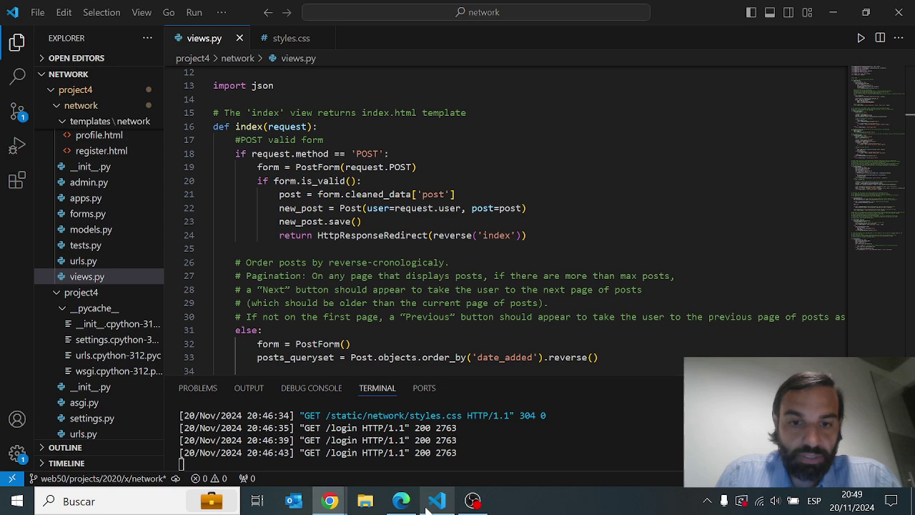
left_click(402, 500)
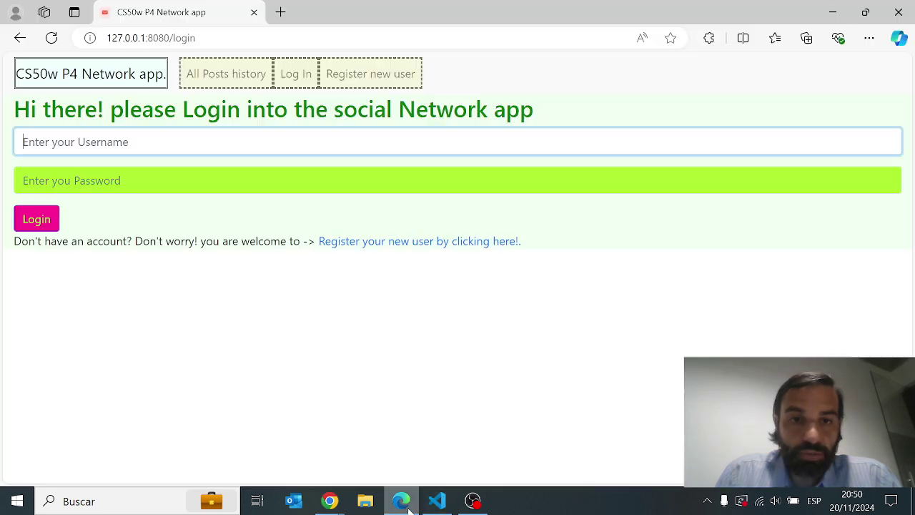
left_click(51, 37)
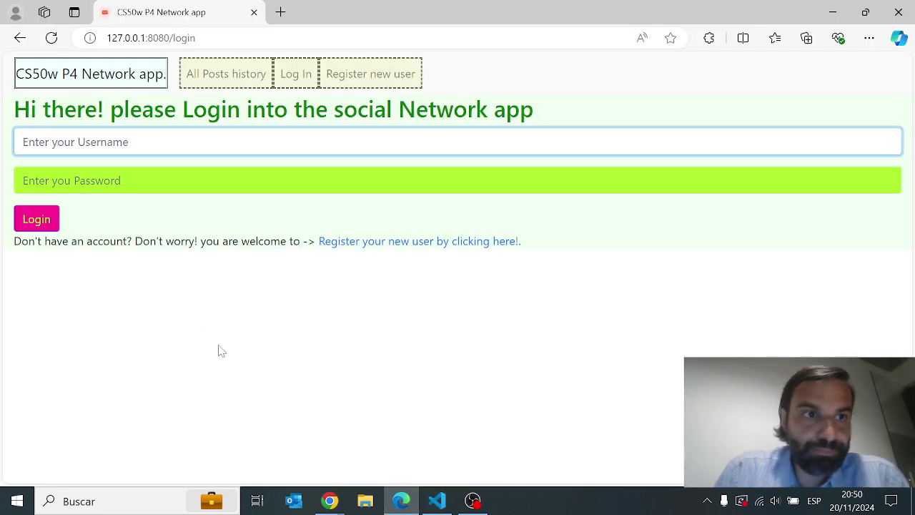
mouse_move(330, 501)
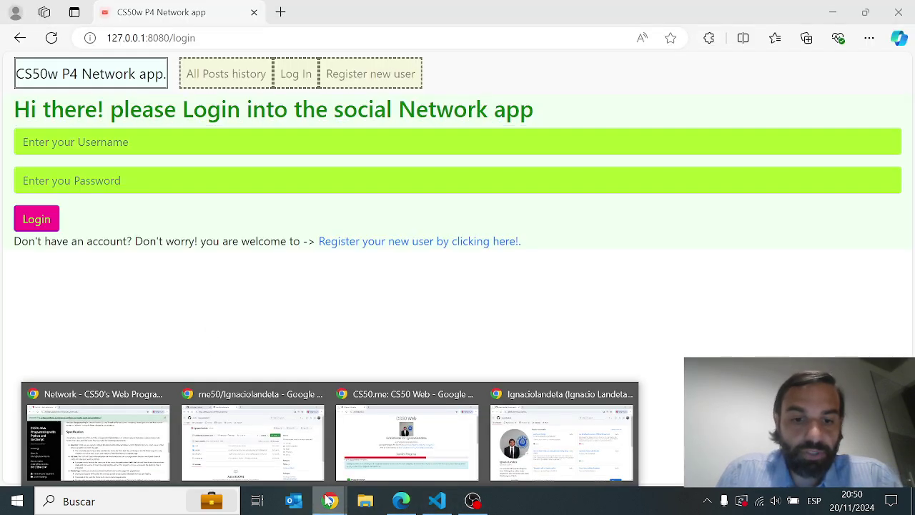
Return to the spec in Chrome and highlight its New Post requirement paragraph.
left_click(105, 439)
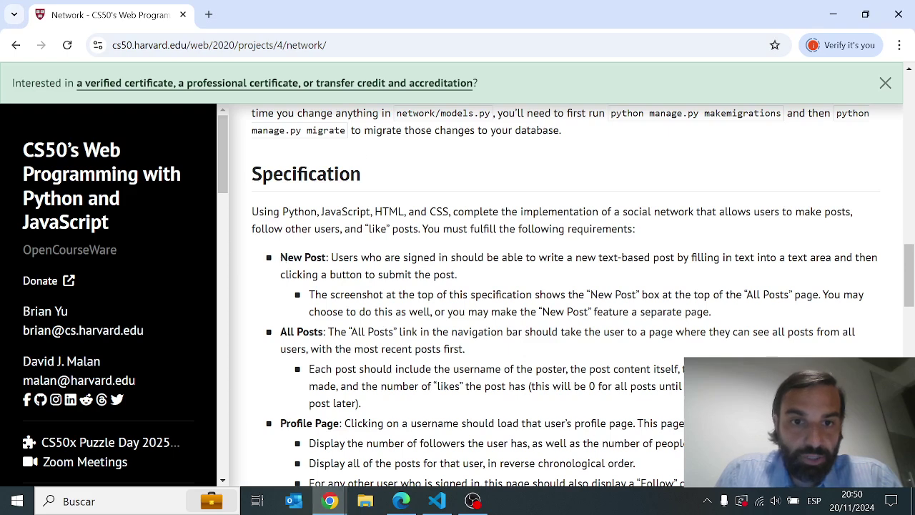
left_click_drag(280, 257, 469, 274)
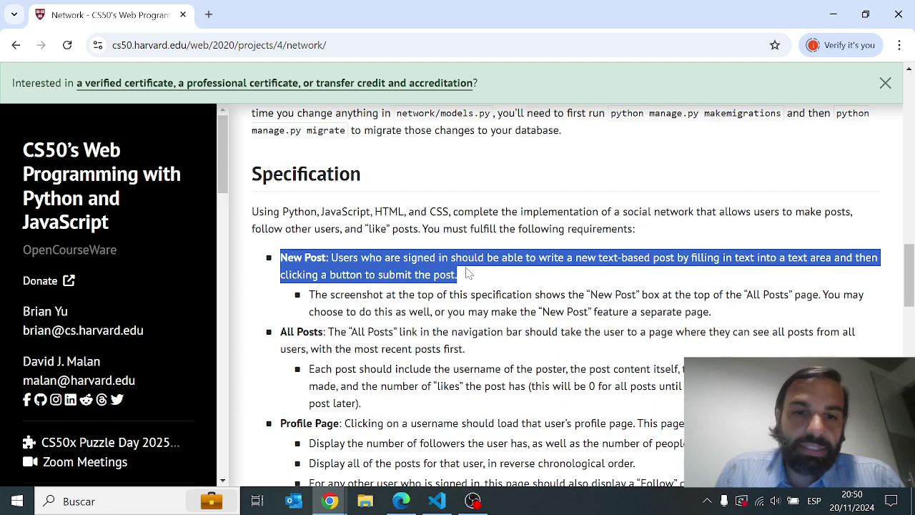
Sign in to the Network app as test1 using the saved login suggestion.
key("alt+Tab")
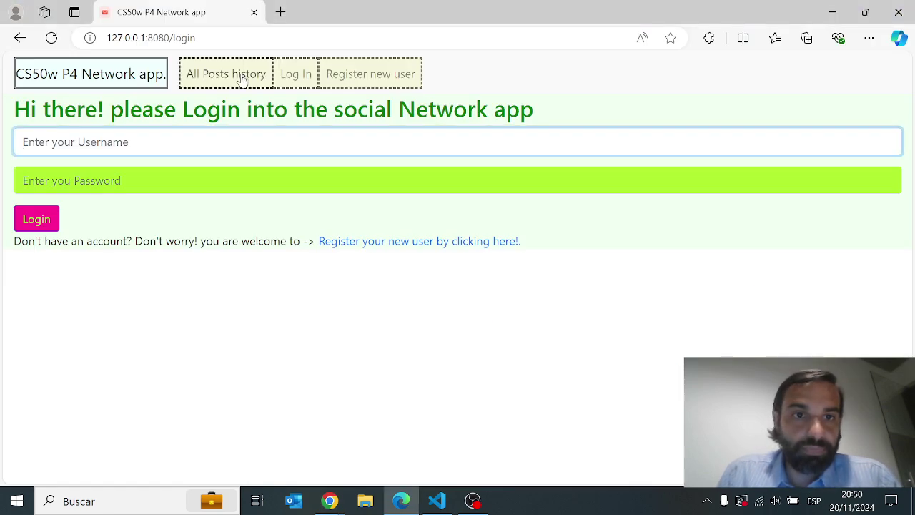
left_click(293, 77)
key("Down")
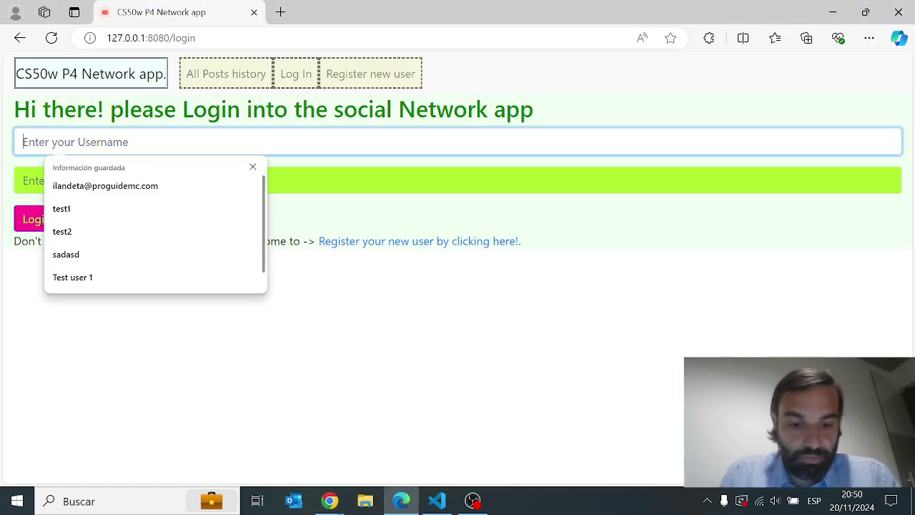
type("test")
key("Down")
key("Return")
key("Tab")
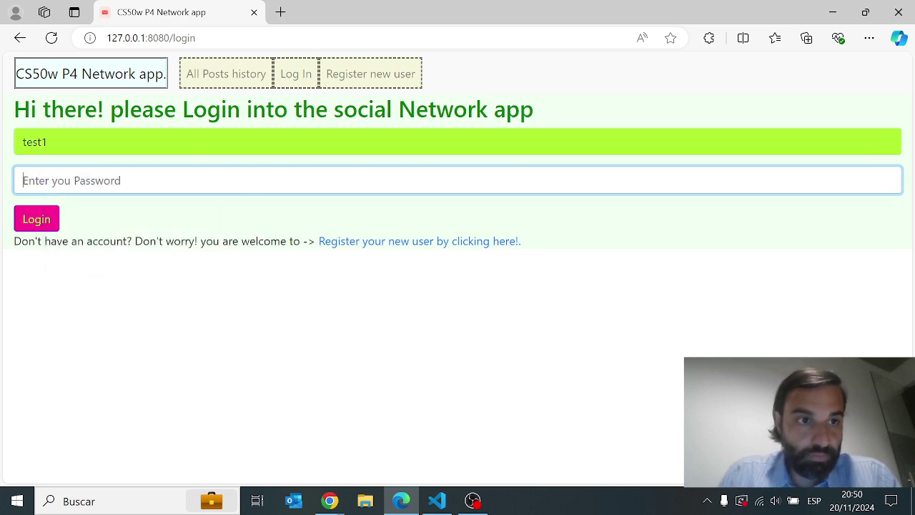
type("t")
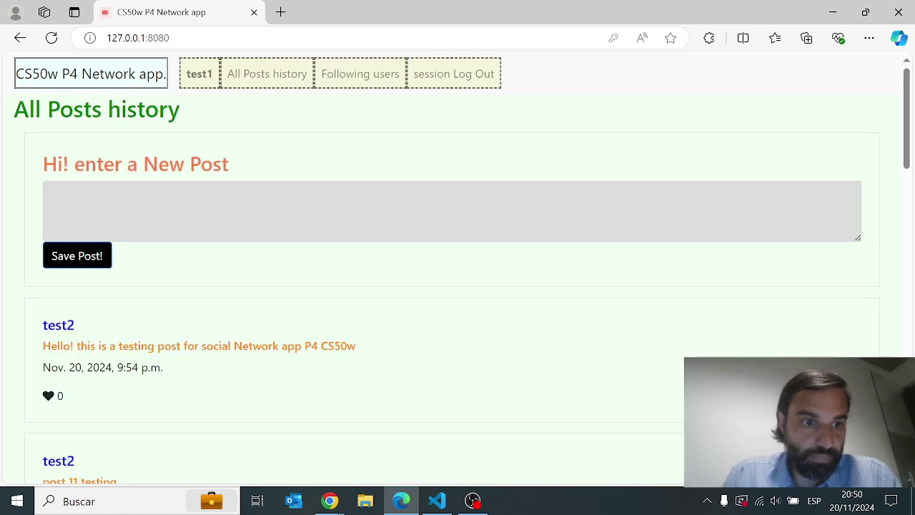
Publish a new post of test2's copied post text plus 'test', then select it.
left_click_drag(45, 349, 356, 346)
key("ctrl+c")
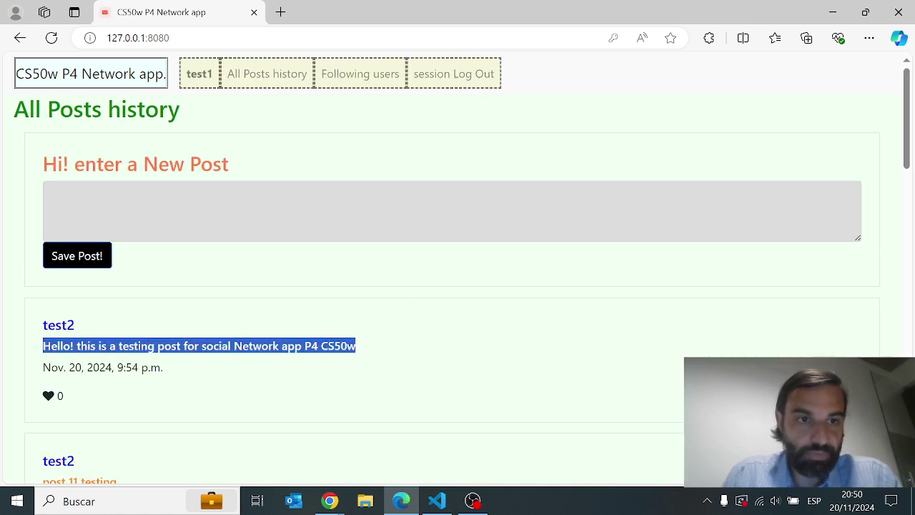
left_click(356, 207)
key("ctrl+v")
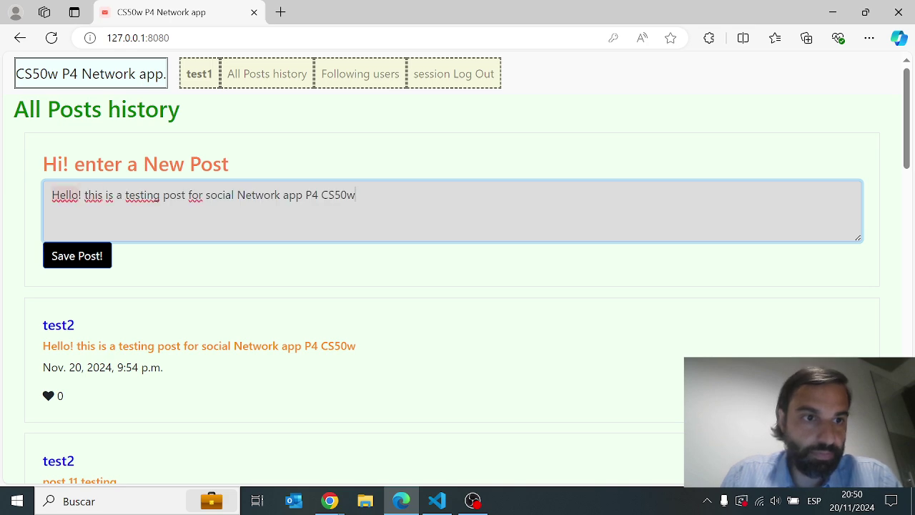
right_click(84, 197)
type("test")
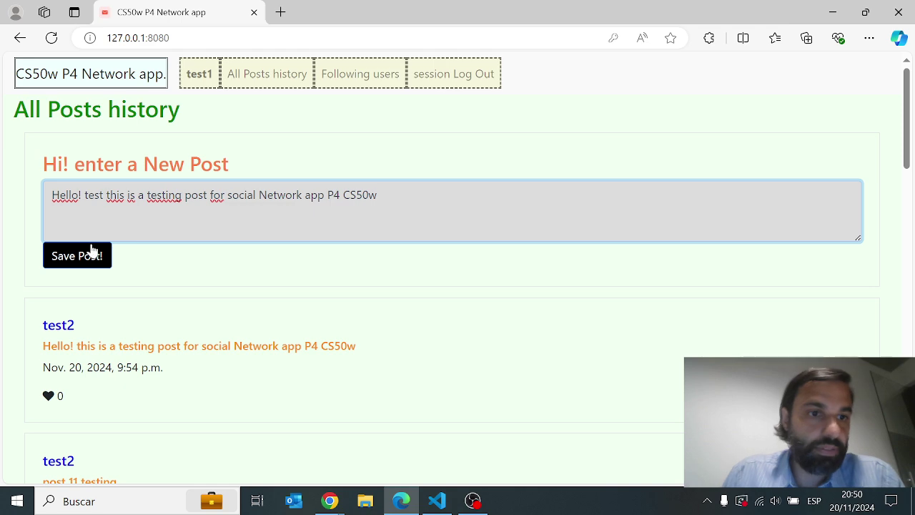
left_click(91, 253)
left_click_drag(29, 326, 231, 382)
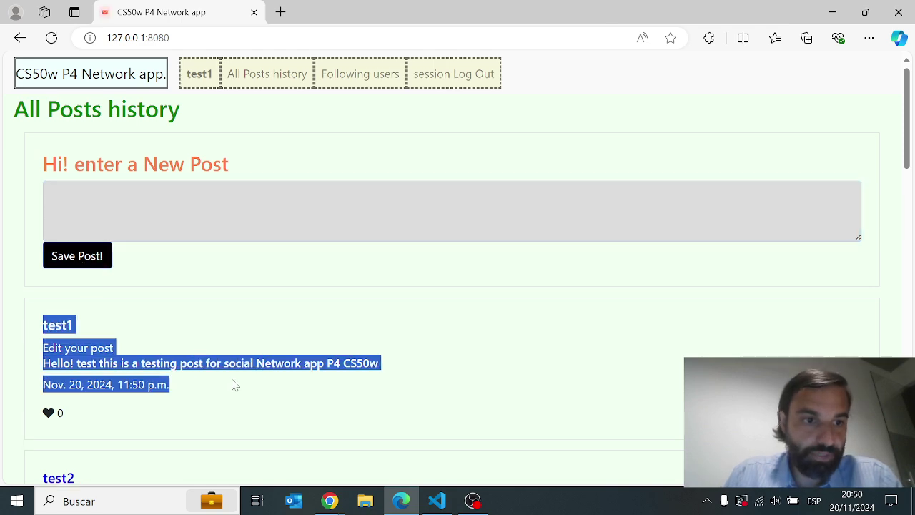
key("alt+Tab")
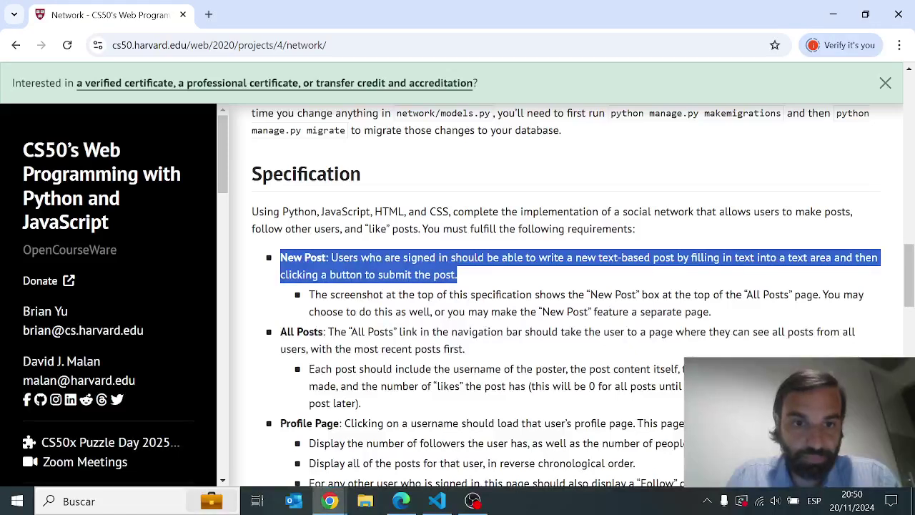
Highlight the spec's All Posts requirement paragraph and return to the Network app.
left_click_drag(280, 332, 469, 352)
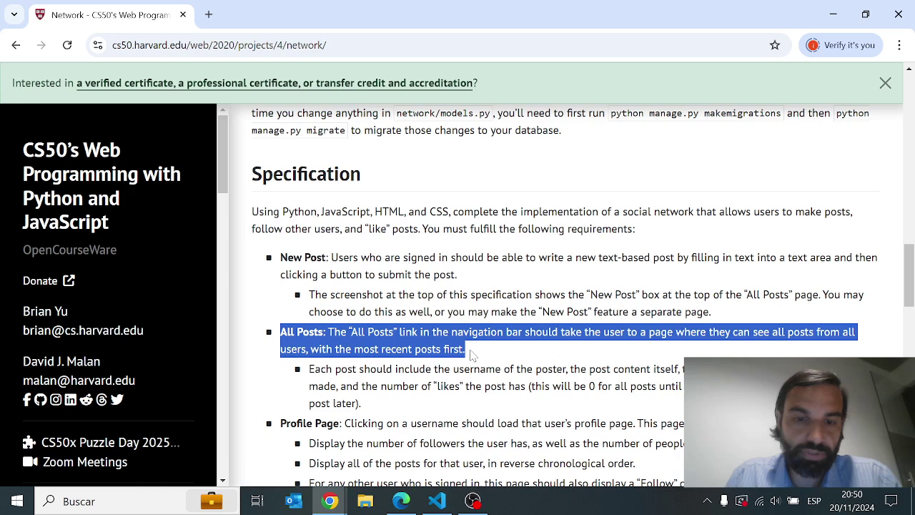
key("alt+Tab")
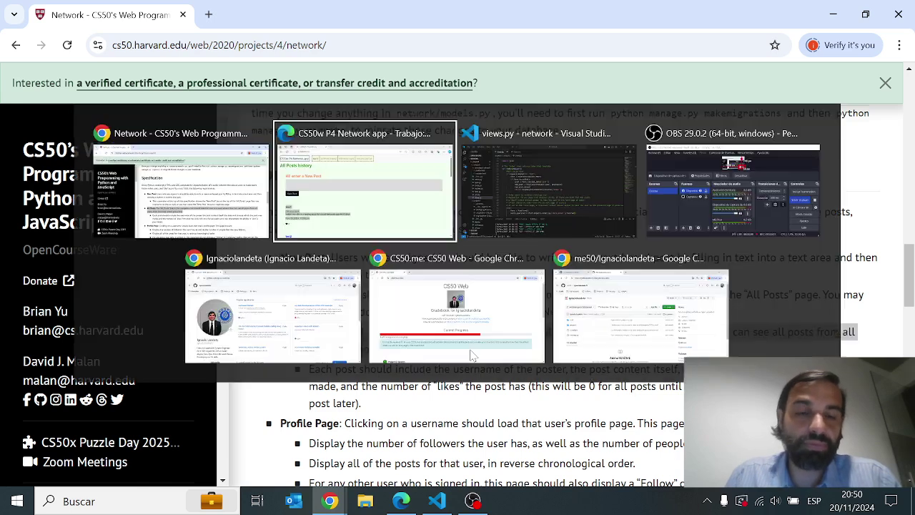
Scroll through the All Posts list showing test1 and test2 posts newest first.
left_click(274, 77)
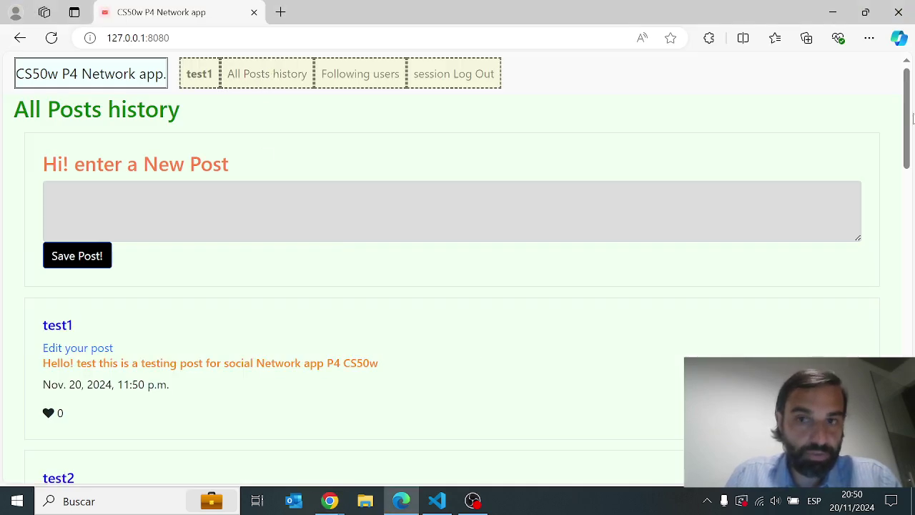
left_click_drag(909, 130, 914, 294)
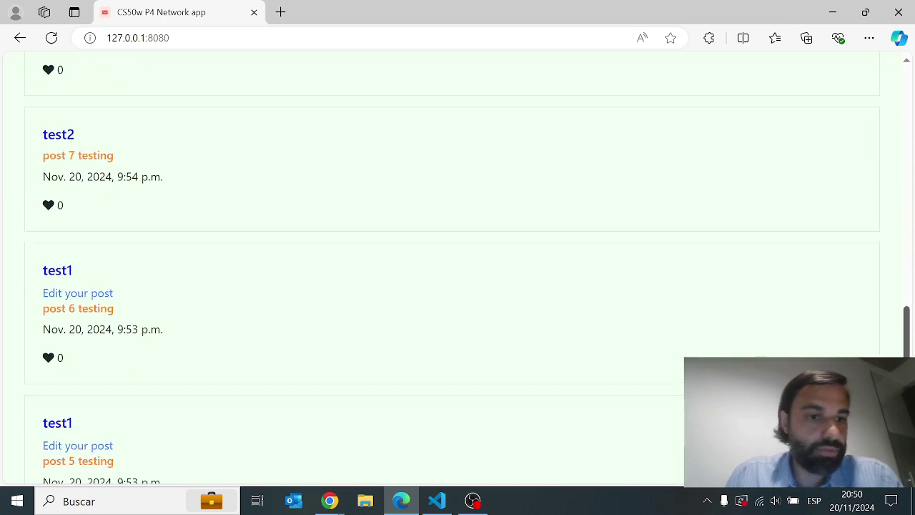
mouse_move(914, 294)
left_mouse_down()
mouse_move(914, 357)
mouse_move(910, 64)
left_mouse_up()
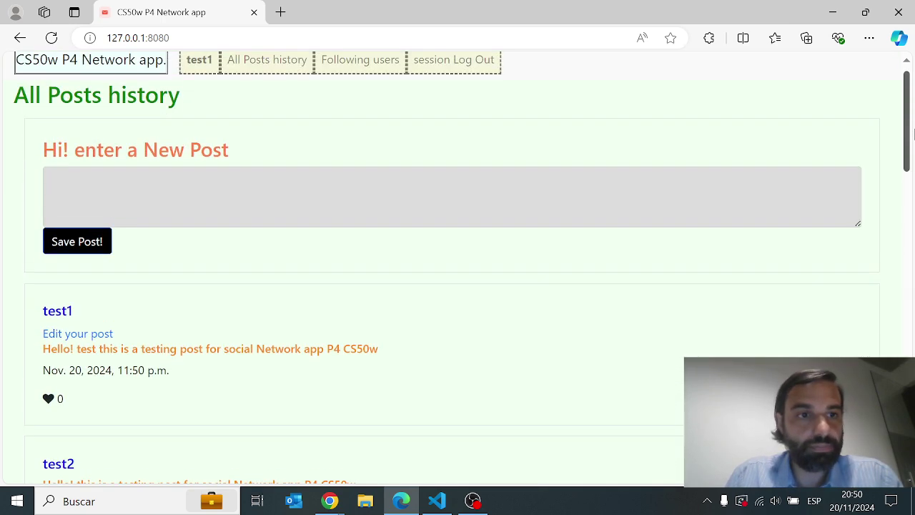
scroll(822, 166, "down", 2)
Highlight the full first sentence of the spec's Profile Page requirement.
key("alt+Tab")
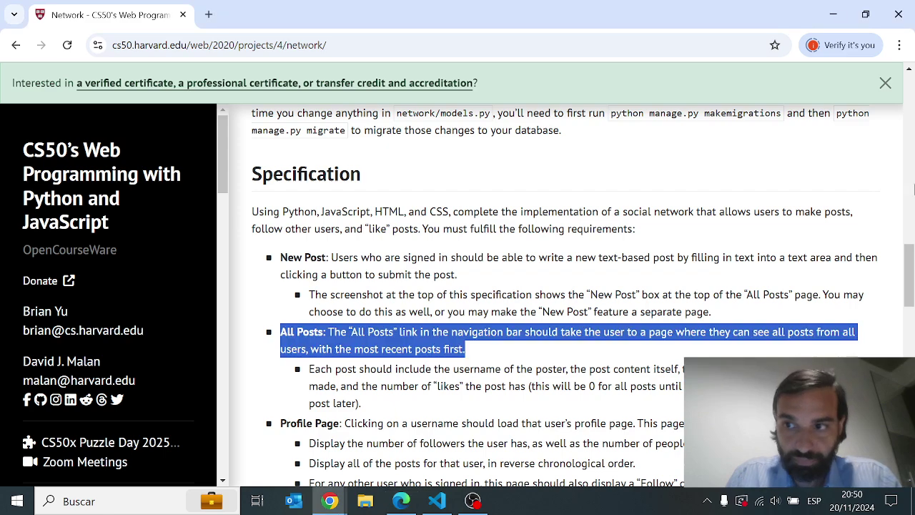
scroll(914, 189, "down", 3)
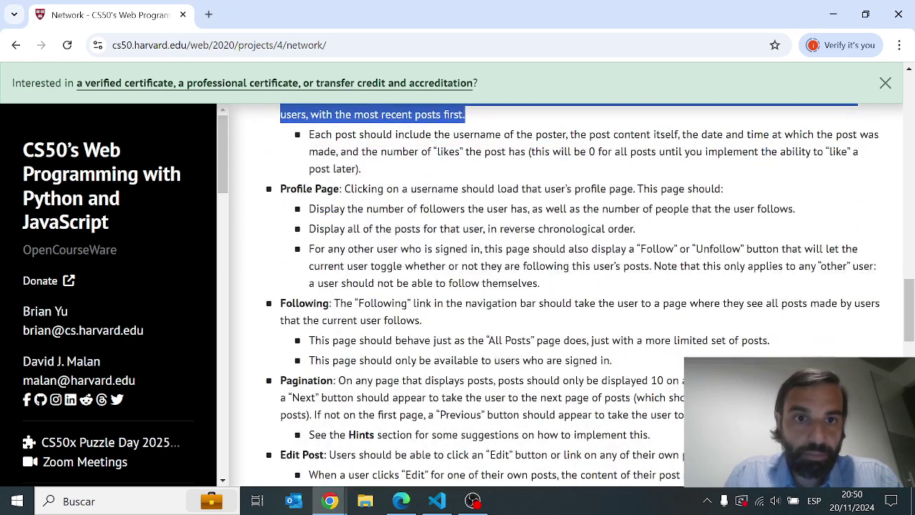
left_click_drag(281, 189, 499, 201)
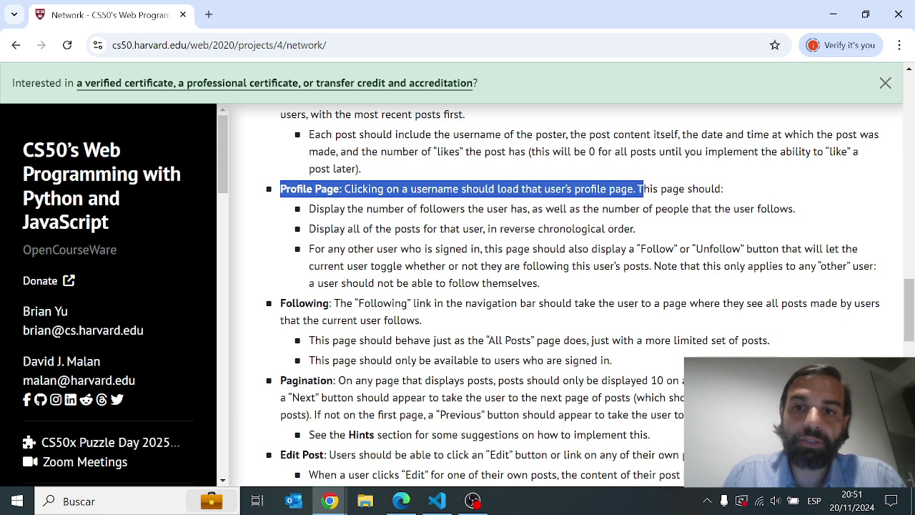
left_click_drag(509, 202, 739, 194)
key("alt+Tab")
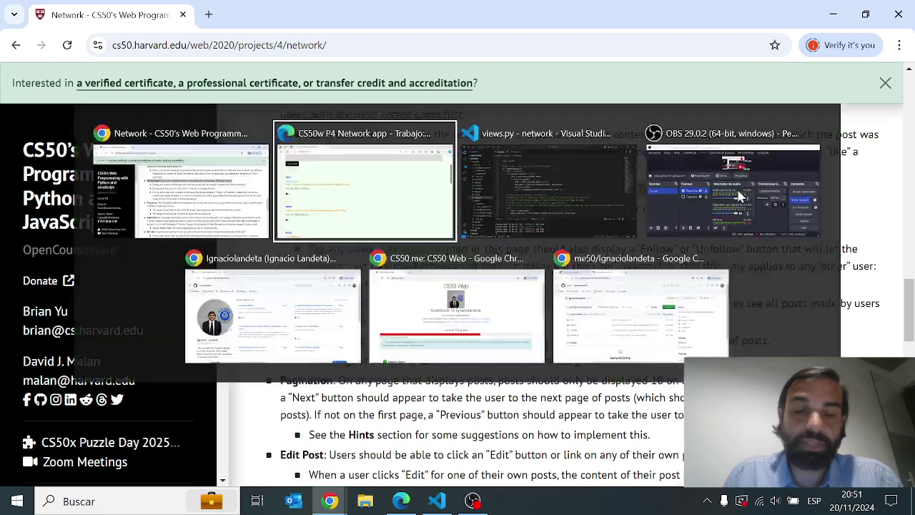
Open test1's profile page and scroll through its follower counts and posts.
left_click_drag(905, 164, 899, 92)
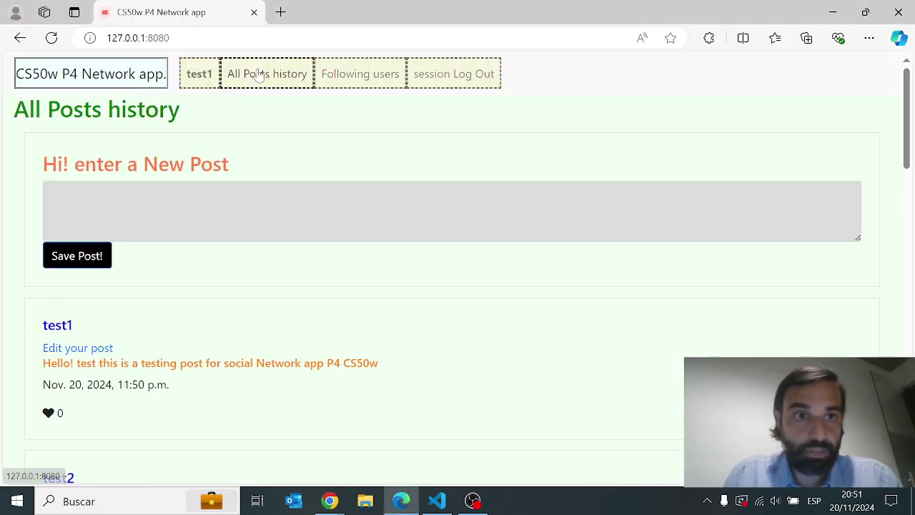
left_click(200, 83)
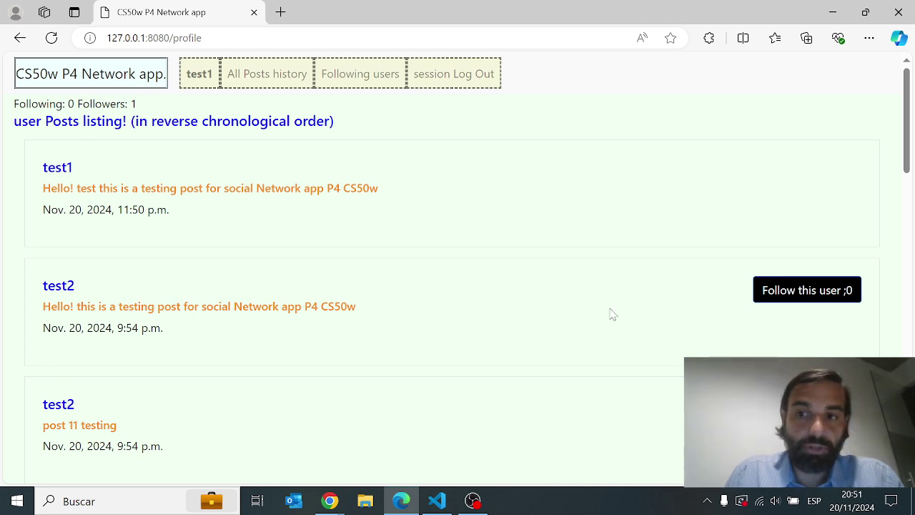
scroll(830, 136, "down", 2)
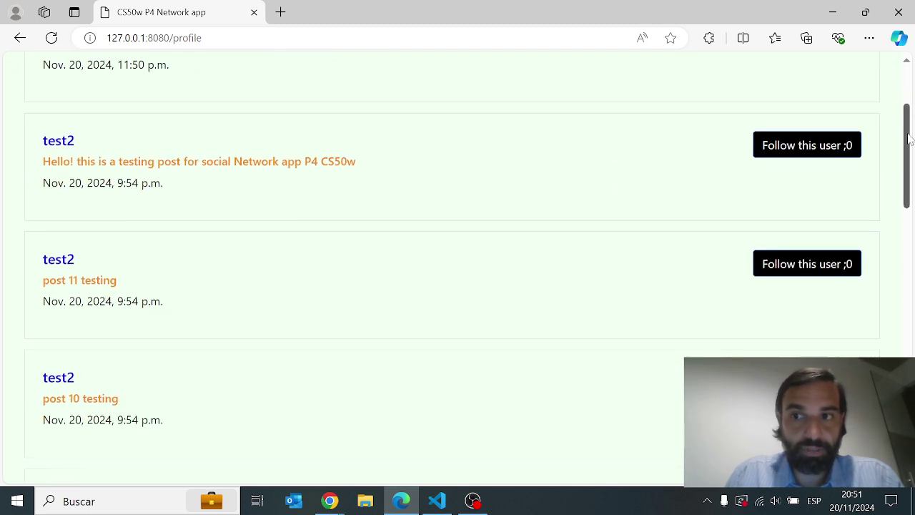
Highlight the spec's Following paragraph, then open the app's empty Following users feed.
key("alt+Tab")
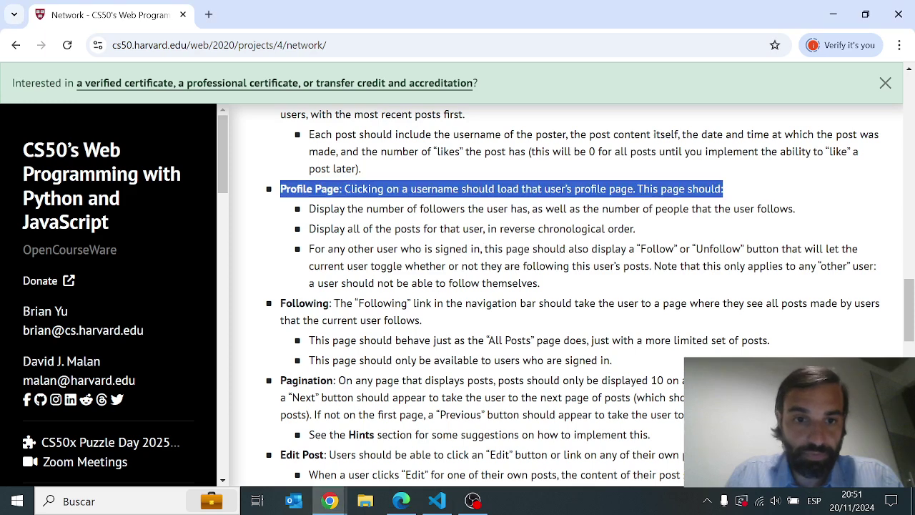
left_click_drag(280, 303, 472, 327)
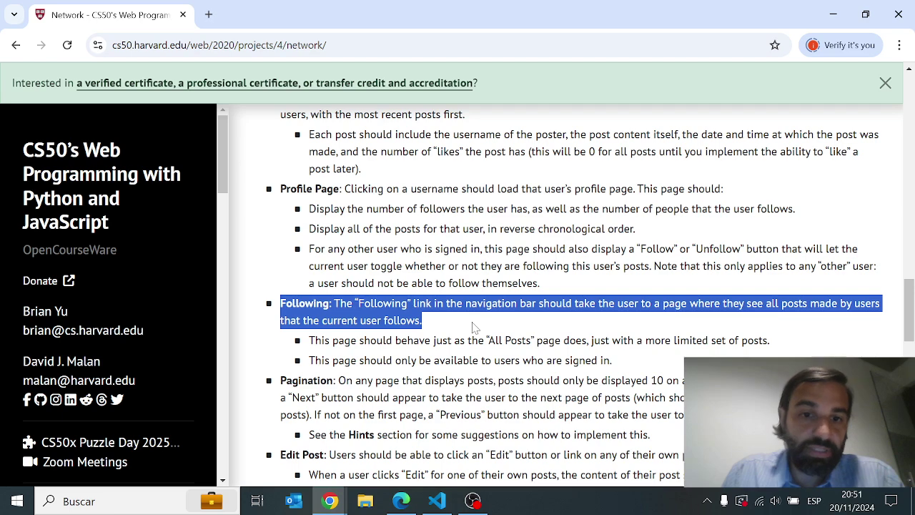
key("alt+Tab")
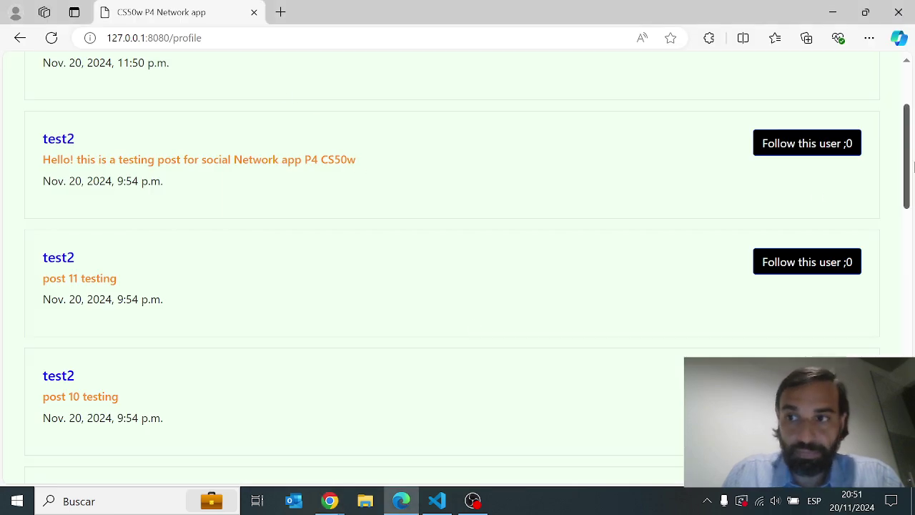
scroll(280, 90, "up", 3)
left_click(365, 83)
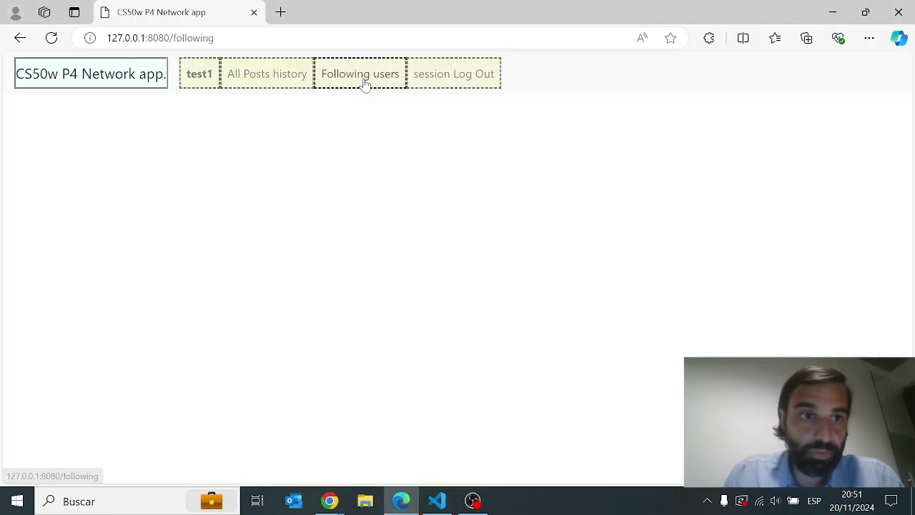
left_click(271, 80)
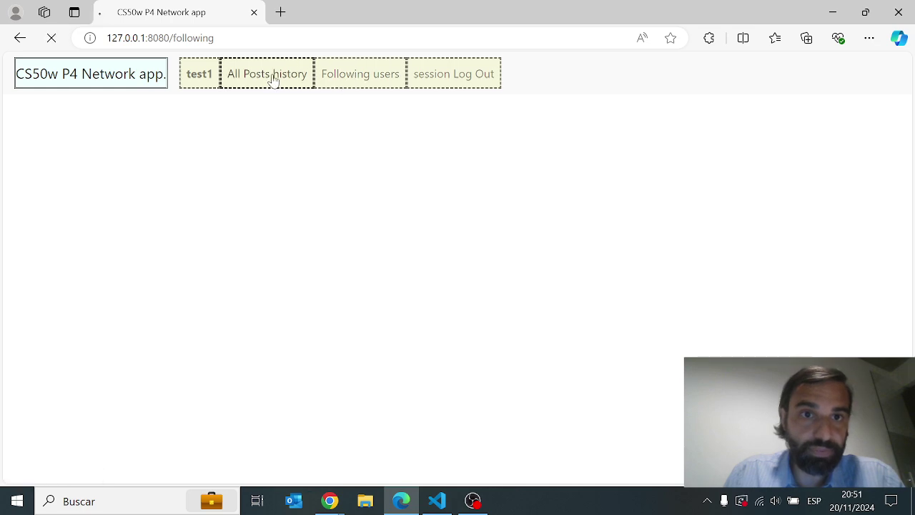
left_click(437, 77)
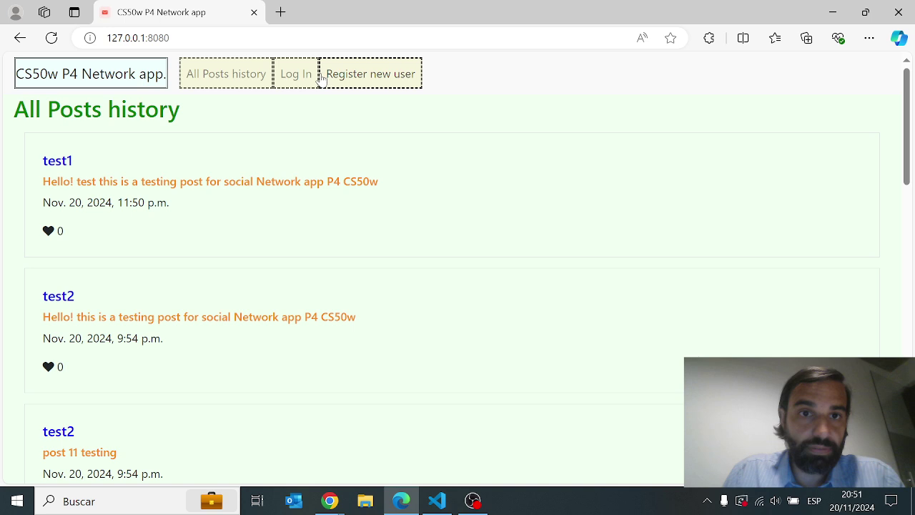
left_click(307, 74)
left_click(148, 147)
type("tes")
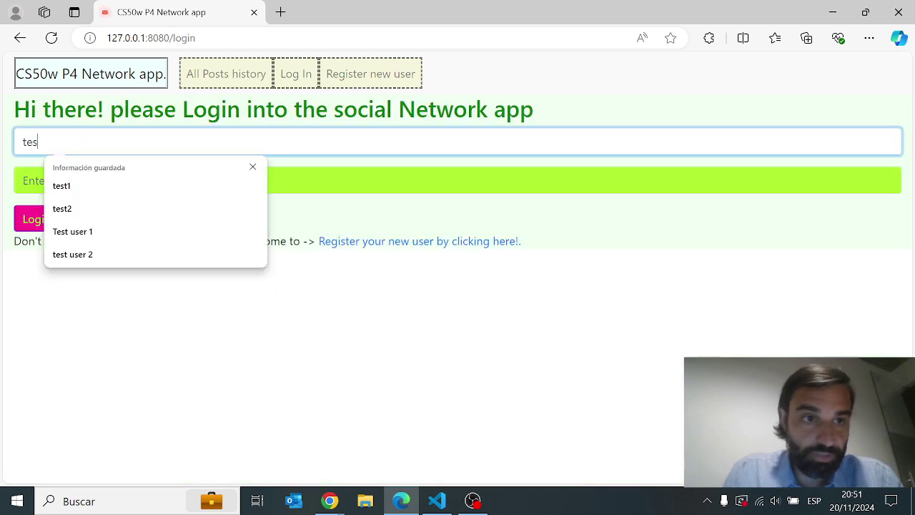
type("t2")
key("Tab")
type("123")
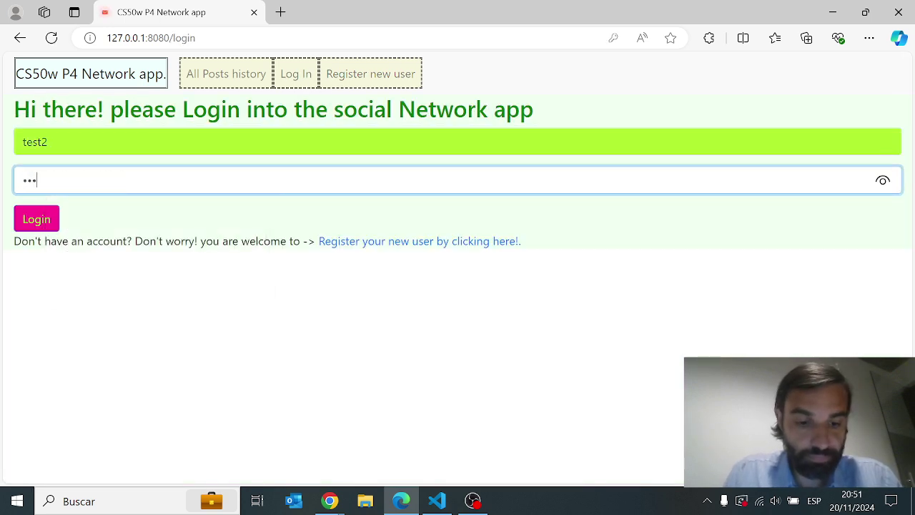
type("45")
key("Return")
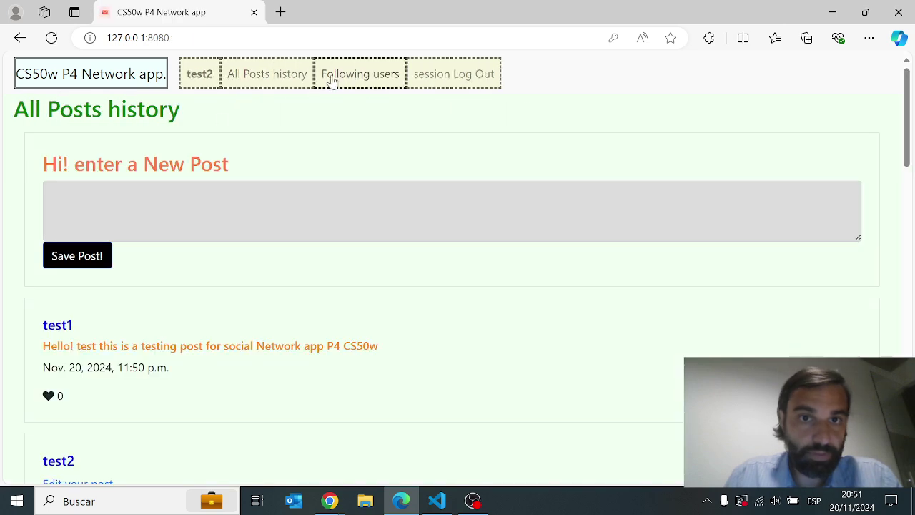
left_click(351, 77)
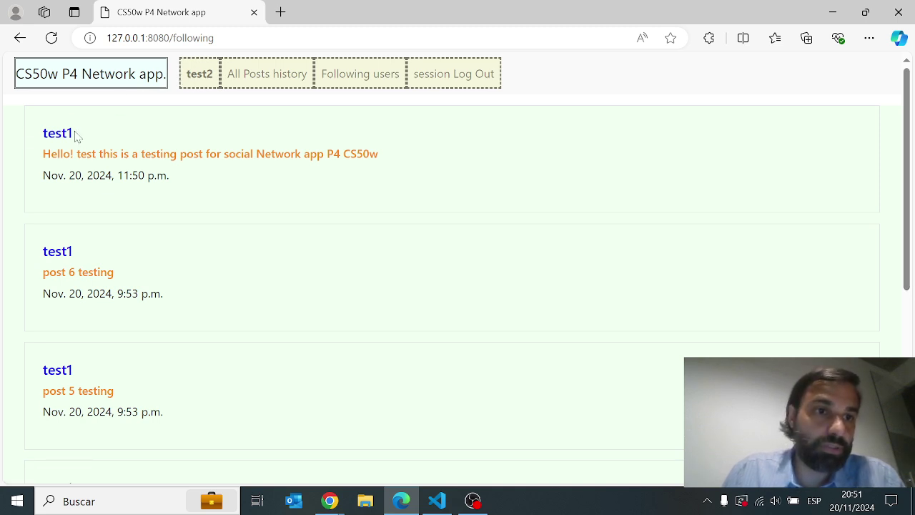
Scroll the spec down and highlight the Following and Pagination requirement paragraphs.
key("alt+Tab")
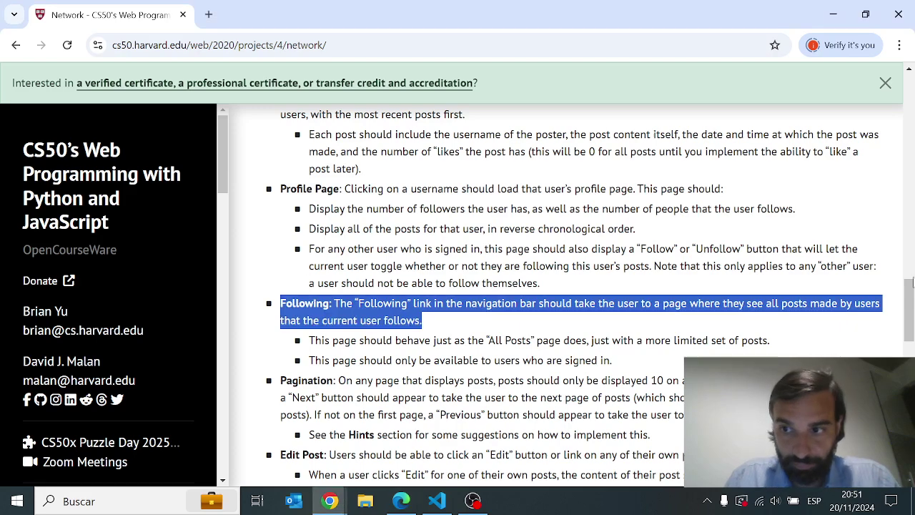
scroll(565, 294, "down", 1)
scroll(565, 293, "down", 2)
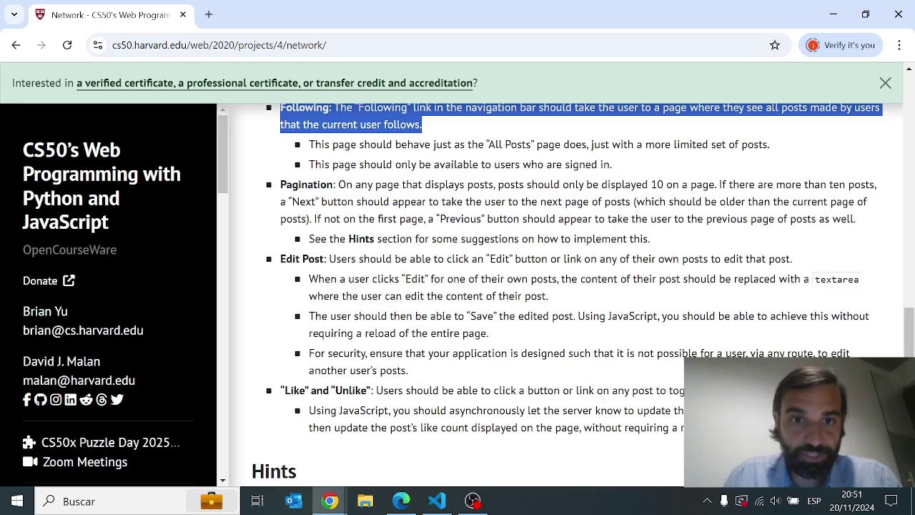
mouse_move(280, 185)
left_mouse_down()
mouse_move(691, 185)
mouse_move(473, 219)
mouse_move(493, 219)
left_mouse_up()
Return to the Network app and page through All Posts to the older posts on page 2.
key("alt+Tab")
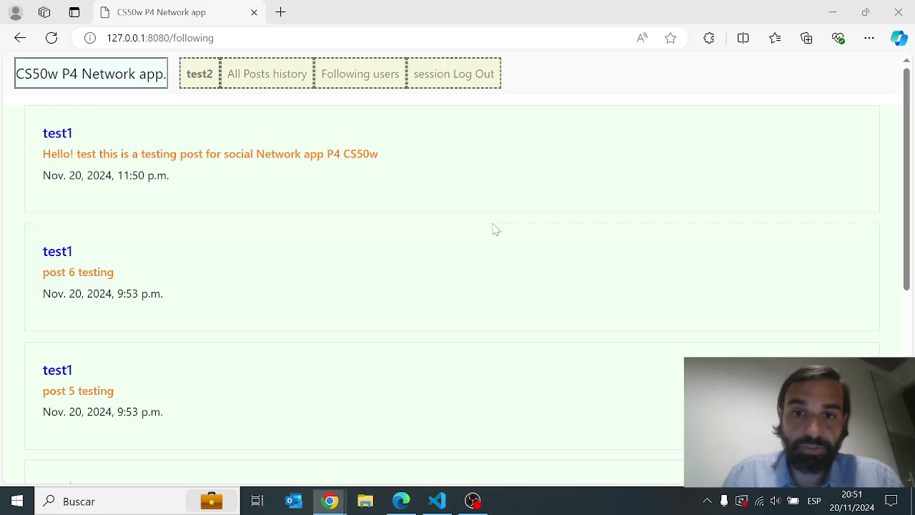
left_click(258, 80)
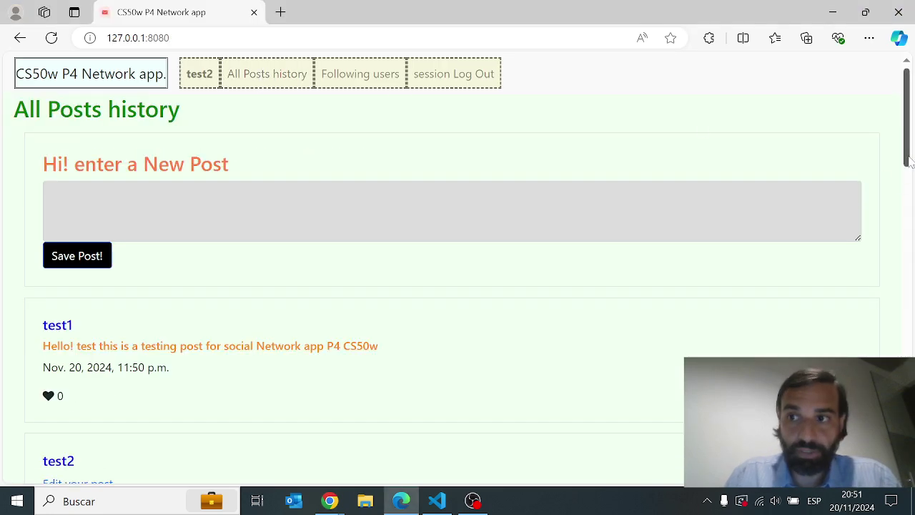
left_click_drag(908, 145, 676, 432)
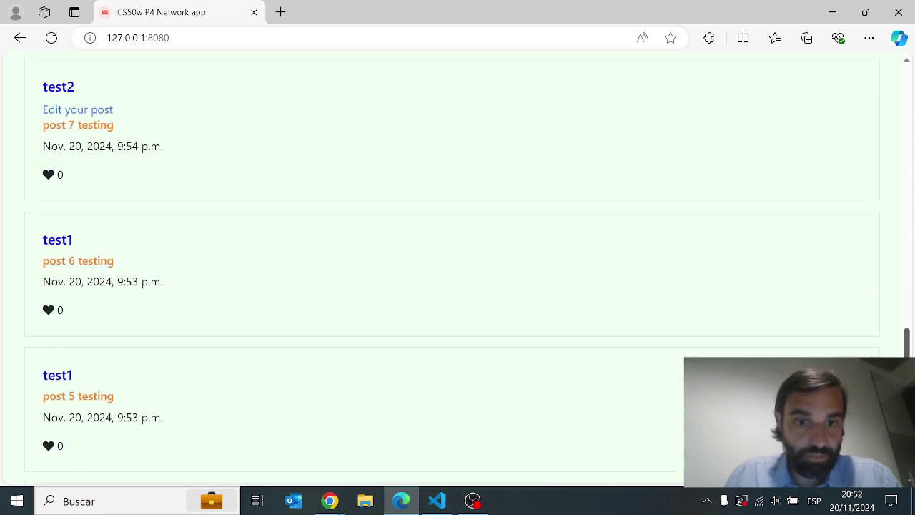
left_click(443, 462)
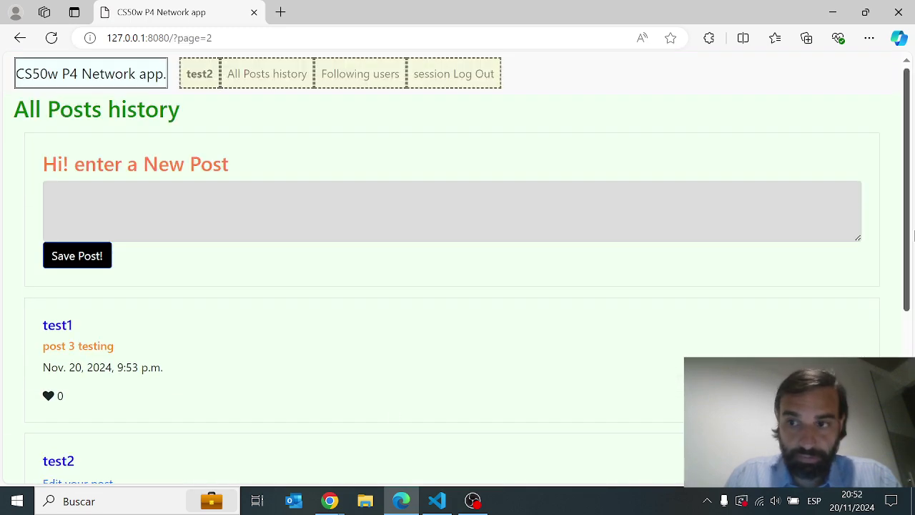
scroll(911, 306, "down", 2)
scroll(912, 306, "down", 3)
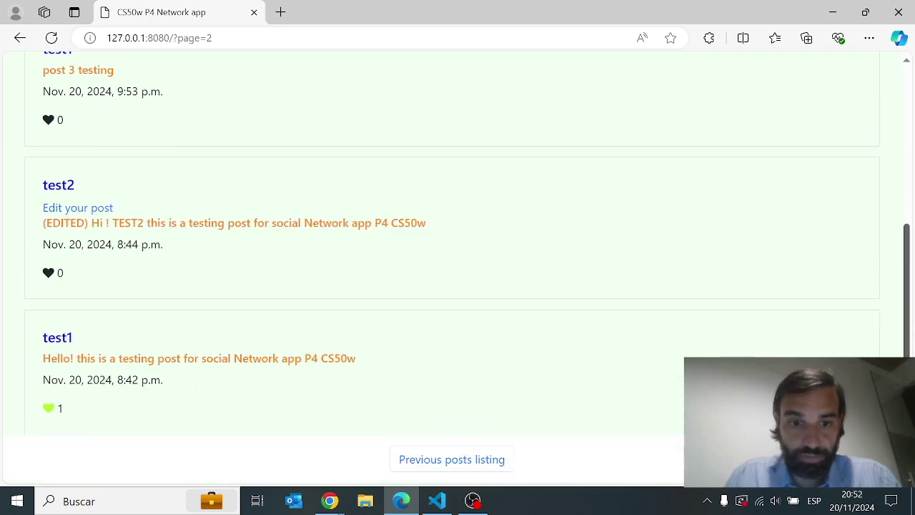
Go back to page 1 of posts, then highlight the spec's complete Edit Post requirement sentence.
left_click(449, 458)
key("alt+Tab")
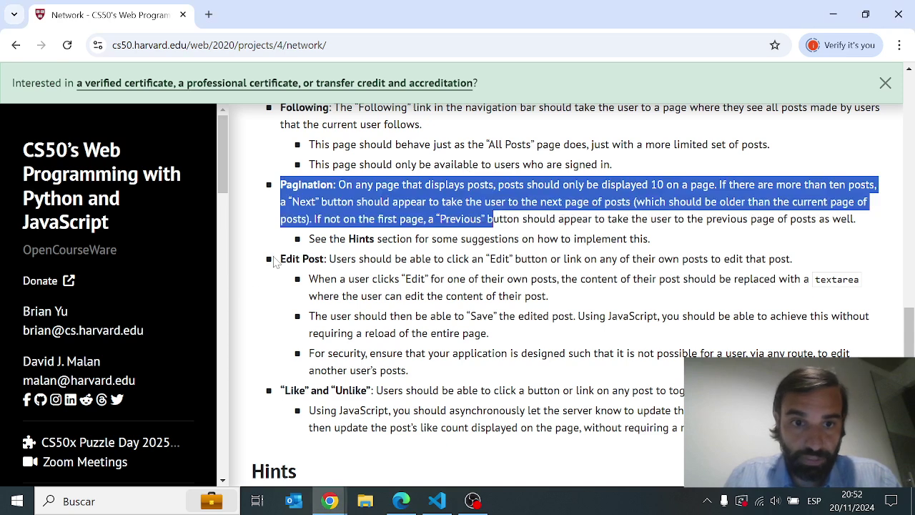
left_click_drag(280, 259, 711, 259)
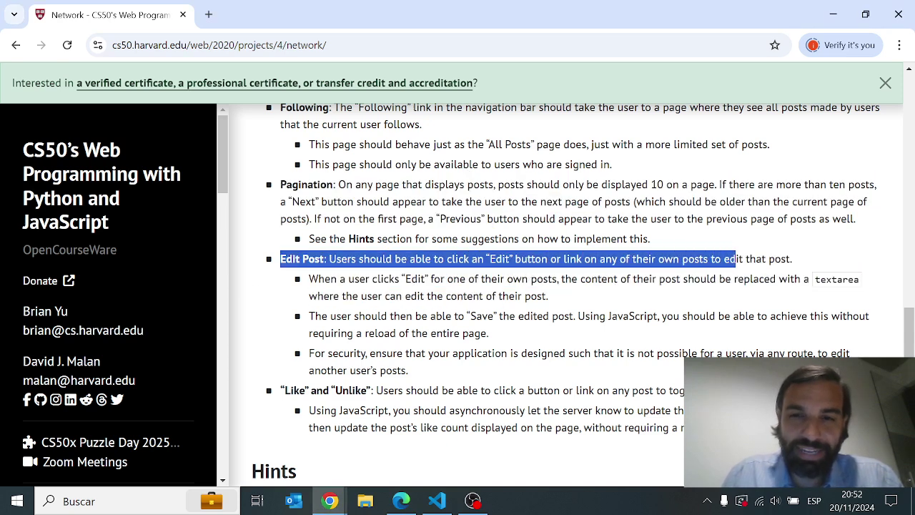
left_click_drag(769, 259, 804, 262)
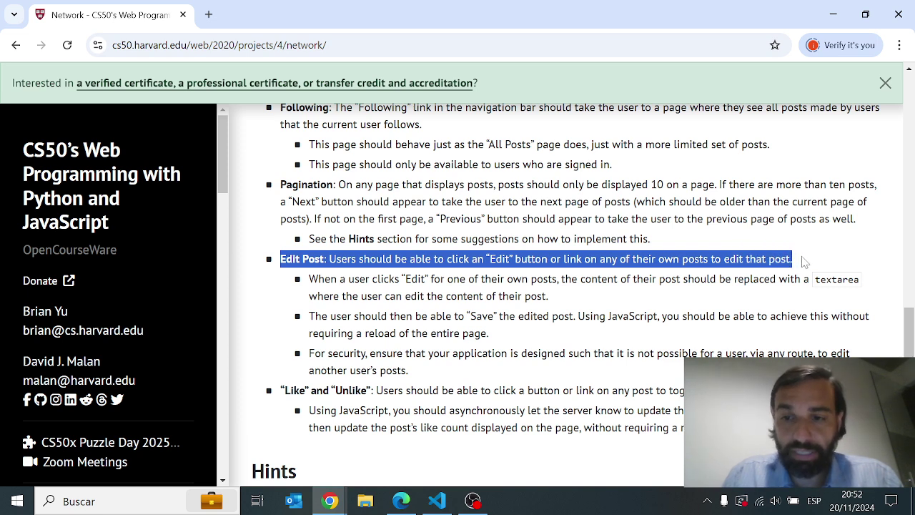
Insert 'EDITED' before 'Hello!' in test2's post, save it, and highlight the updated text.
key("alt+Tab")
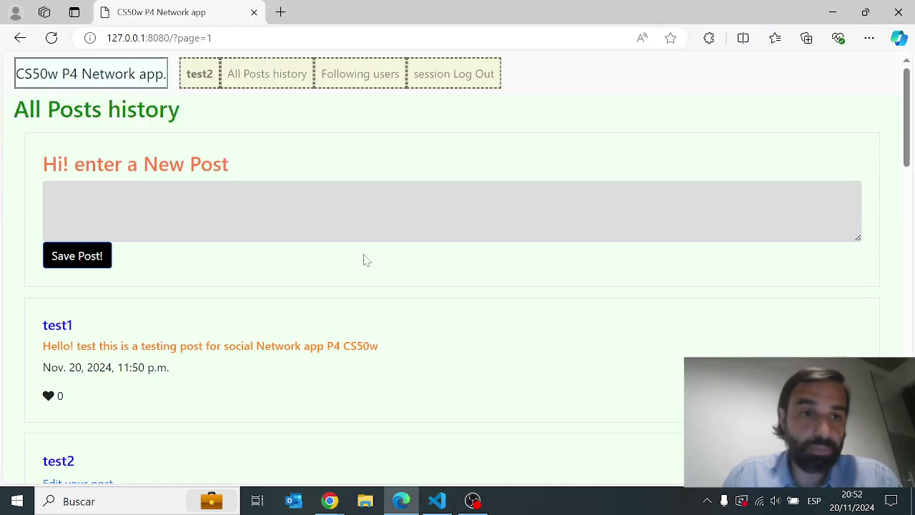
scroll(903, 145, "down", 3)
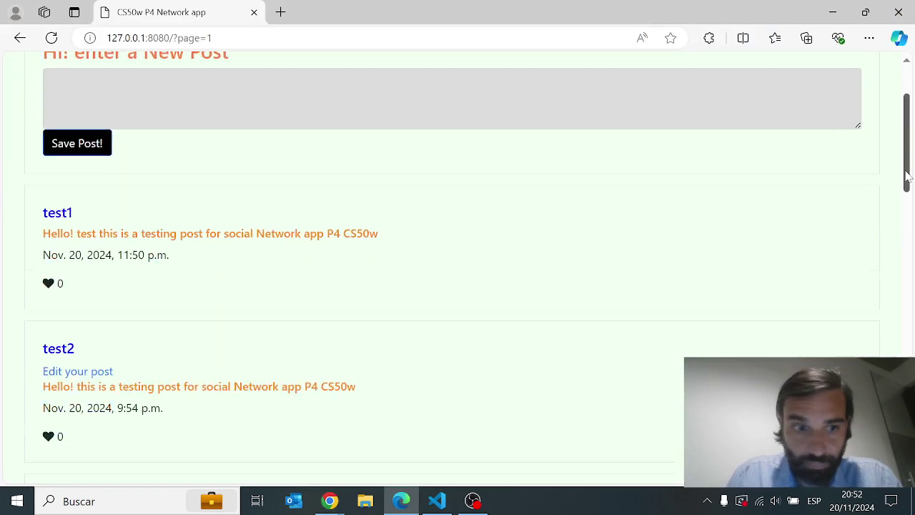
left_click(74, 289)
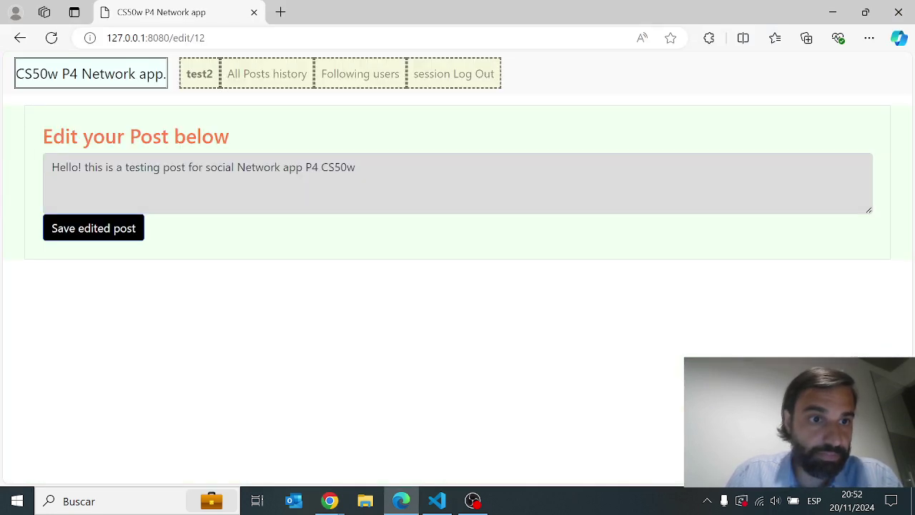
right_click(51, 167)
left_click(51, 167)
type("EDITE")
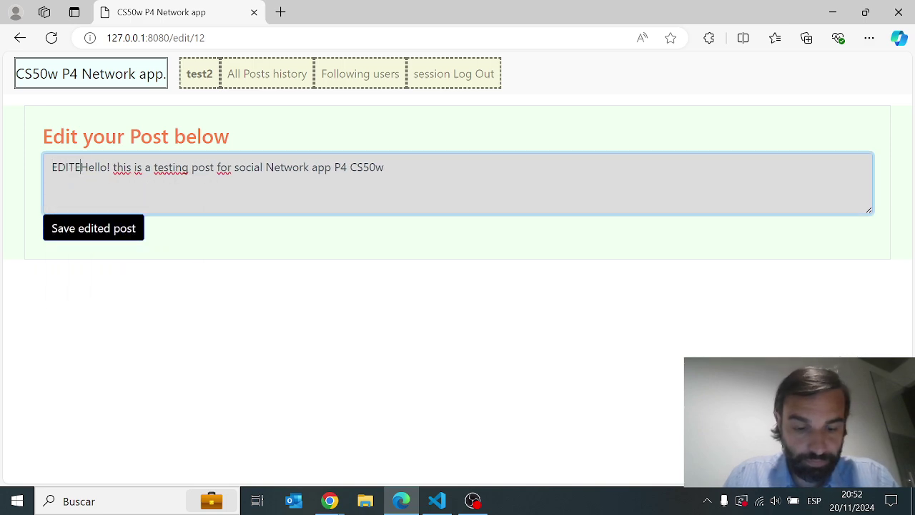
type("D")
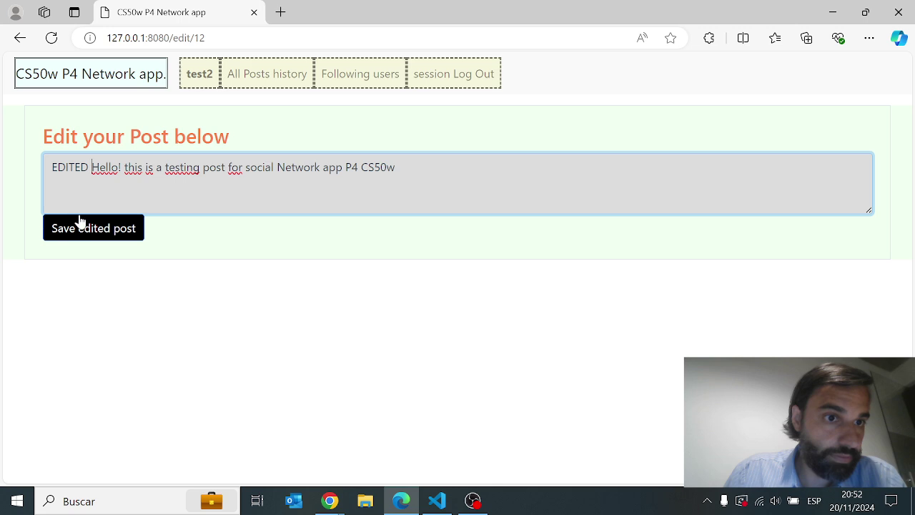
left_click(94, 233)
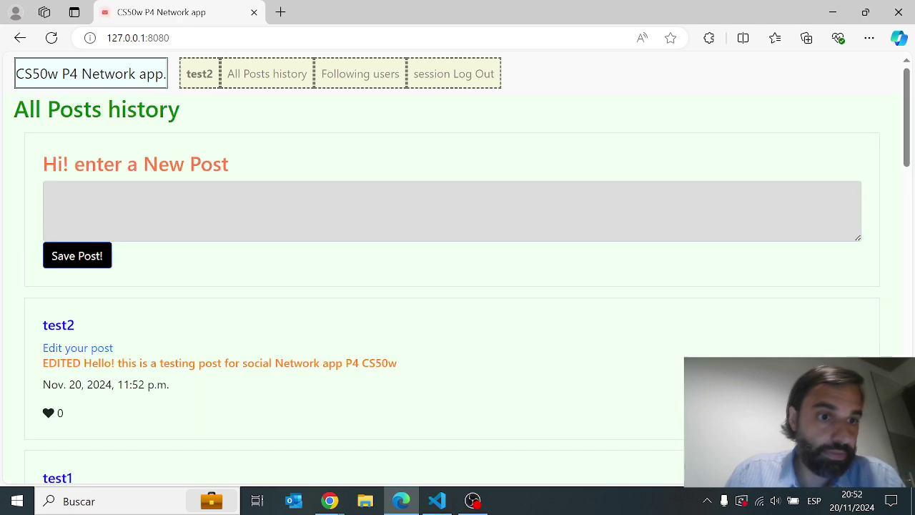
left_click_drag(40, 363, 182, 363)
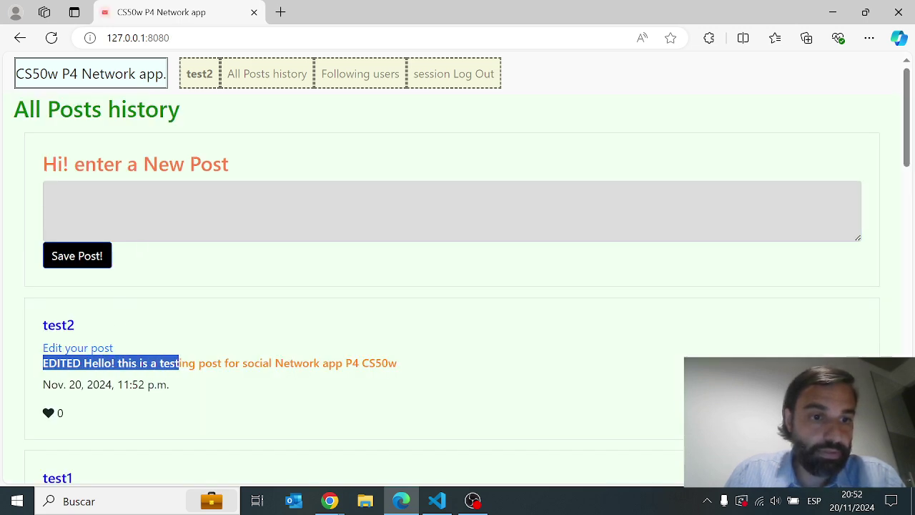
Highlight the spec's Like and Unlike requirement, then return to the Network app.
key("alt+Tab")
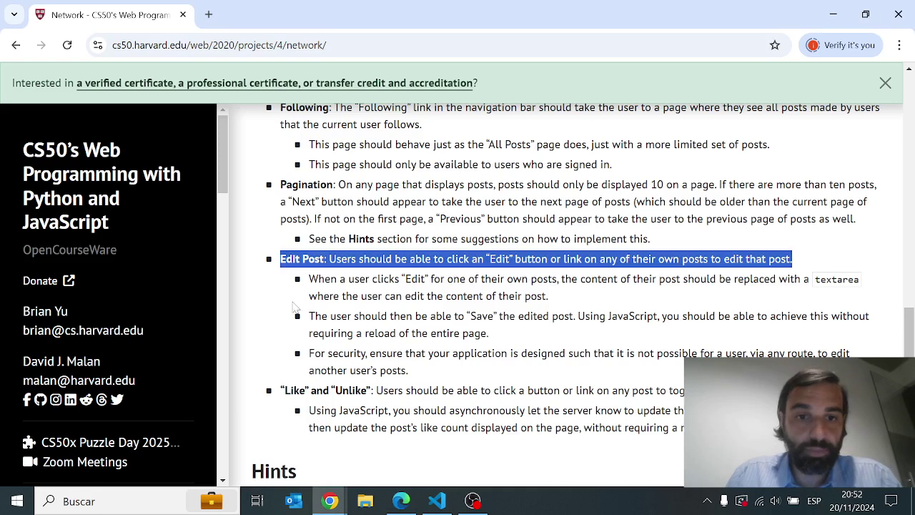
left_click_drag(281, 391, 685, 390)
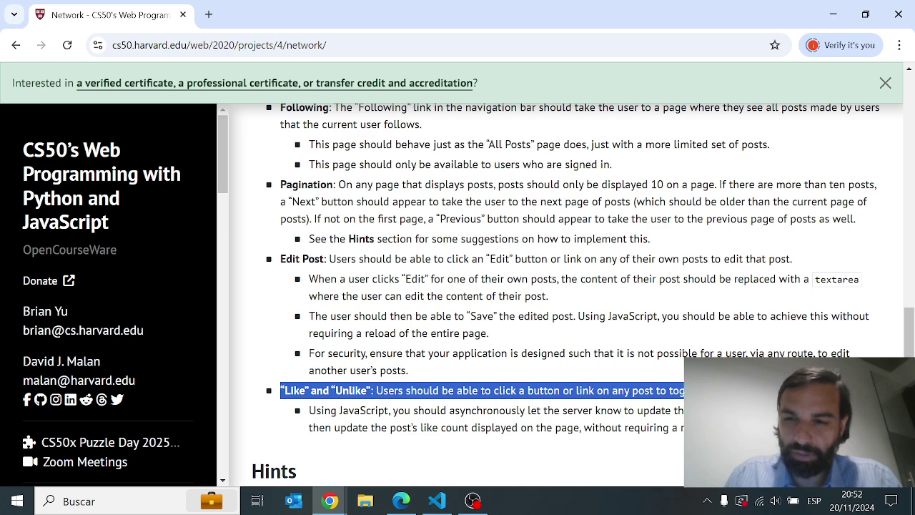
key("alt+Tab")
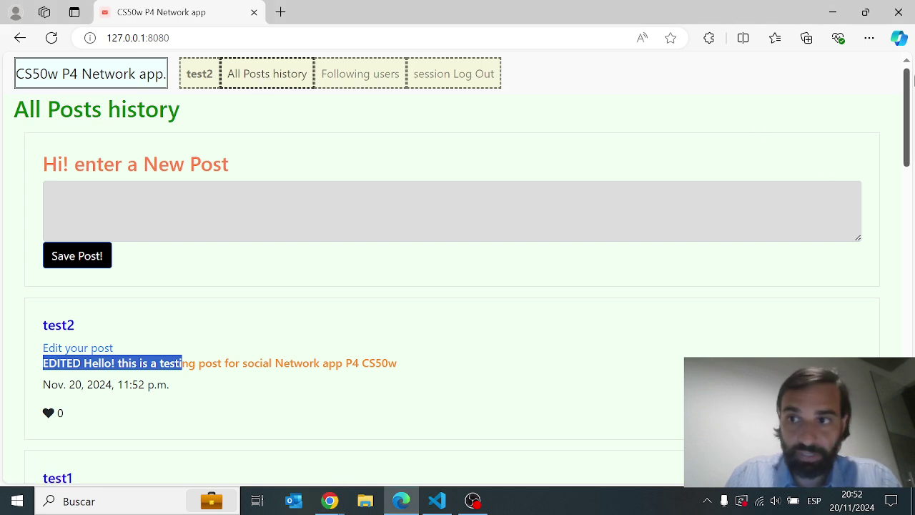
left_click_drag(909, 80, 910, 149)
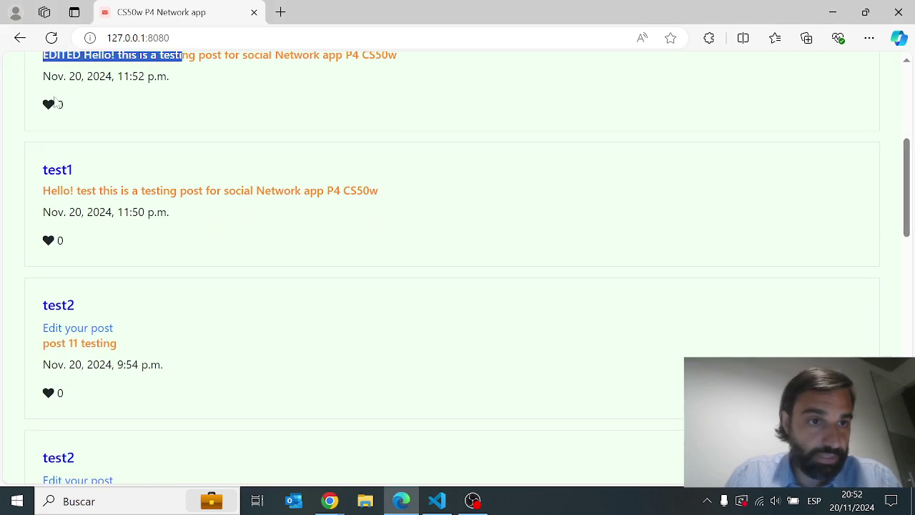
Like test1's 'Hello!' test post, raising it to one like, and stop the recording.
left_click(48, 243)
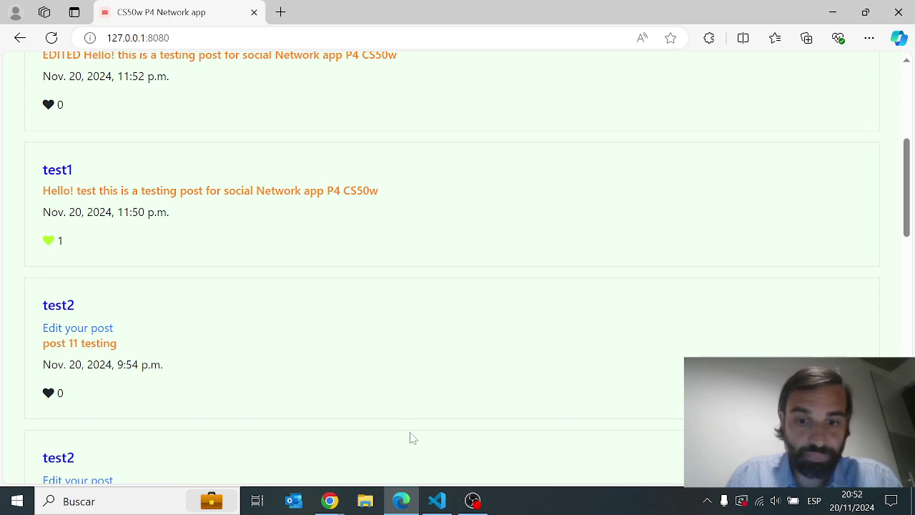
left_click(437, 501)
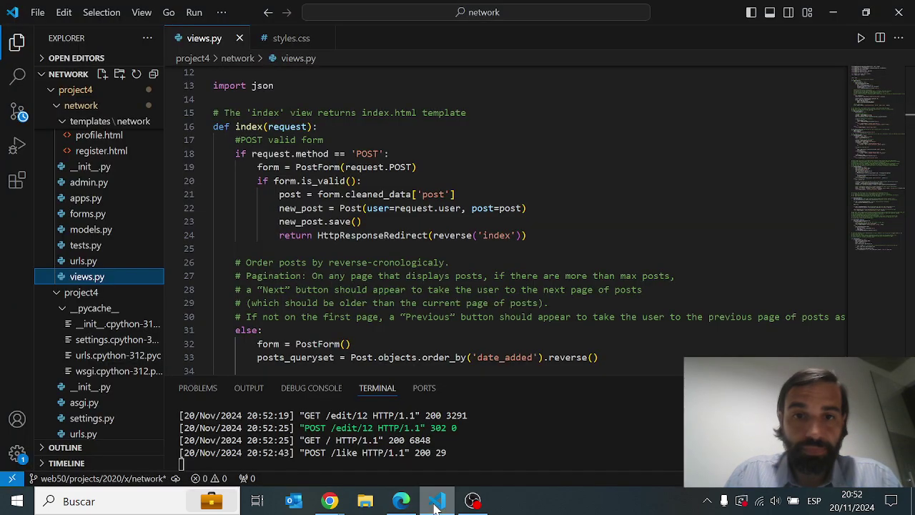
left_click(452, 507)
left_click(473, 501)
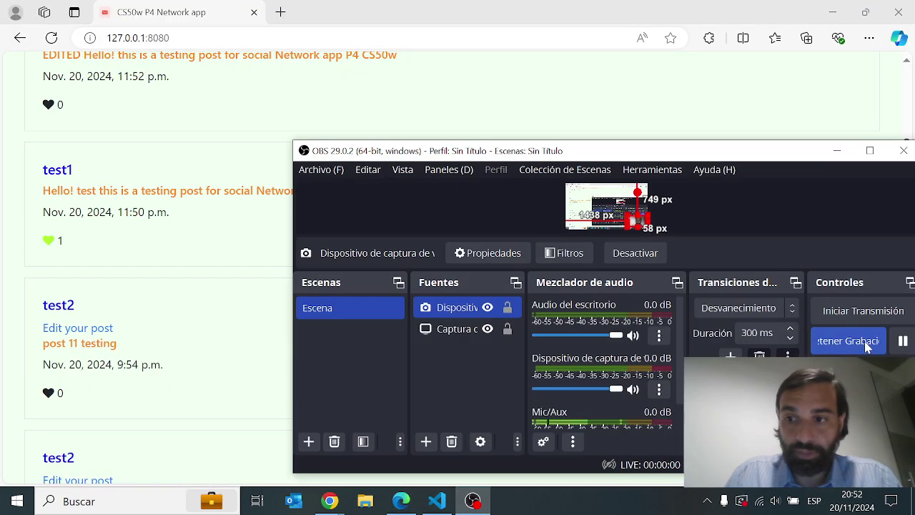